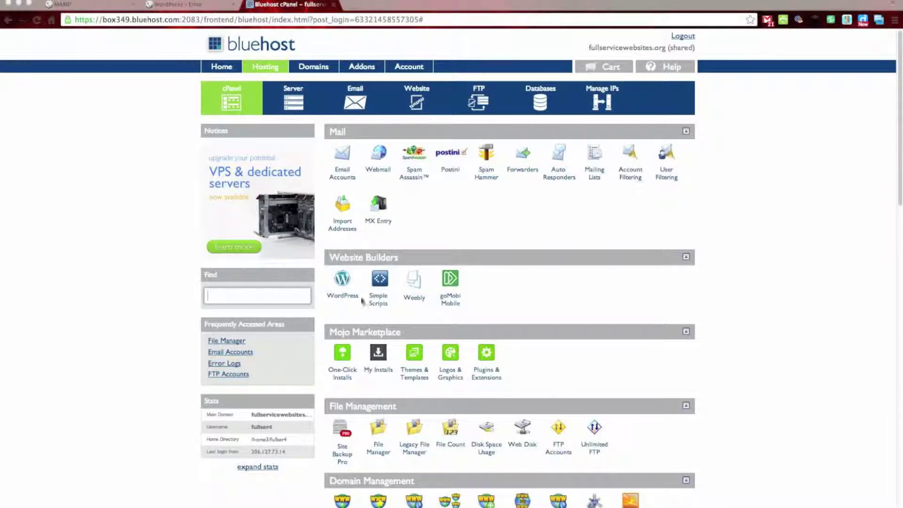
# Step: Start the wp-config creation wizard and advance to the database connection form
pyautogui.click(192, 10)
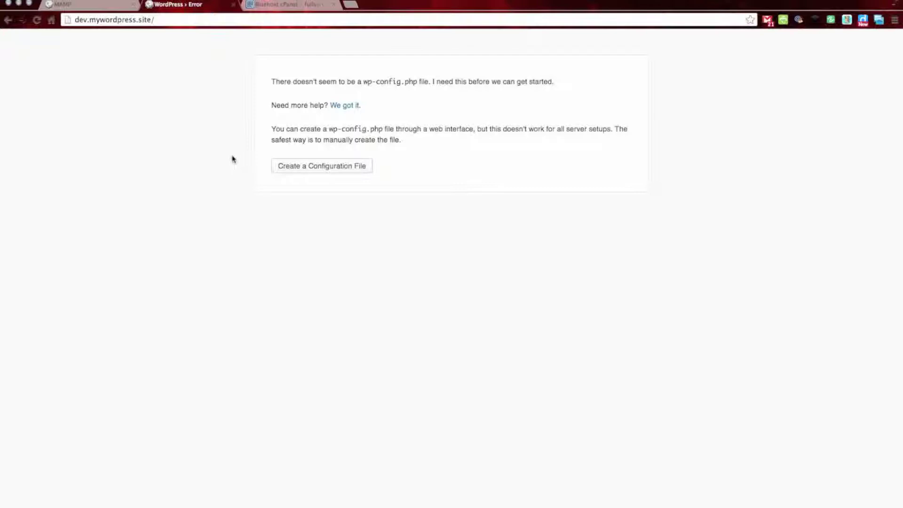
pyautogui.click(299, 168)
pyautogui.click(328, 169)
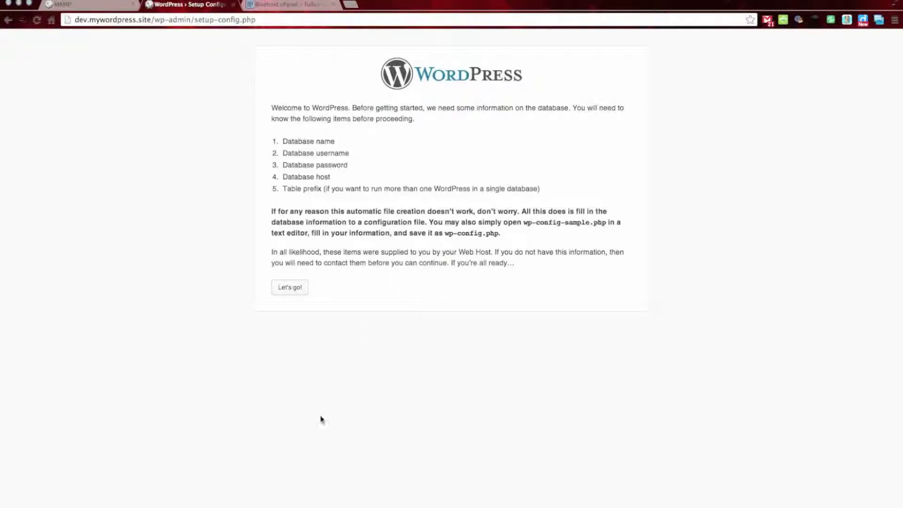
pyautogui.click(290, 291)
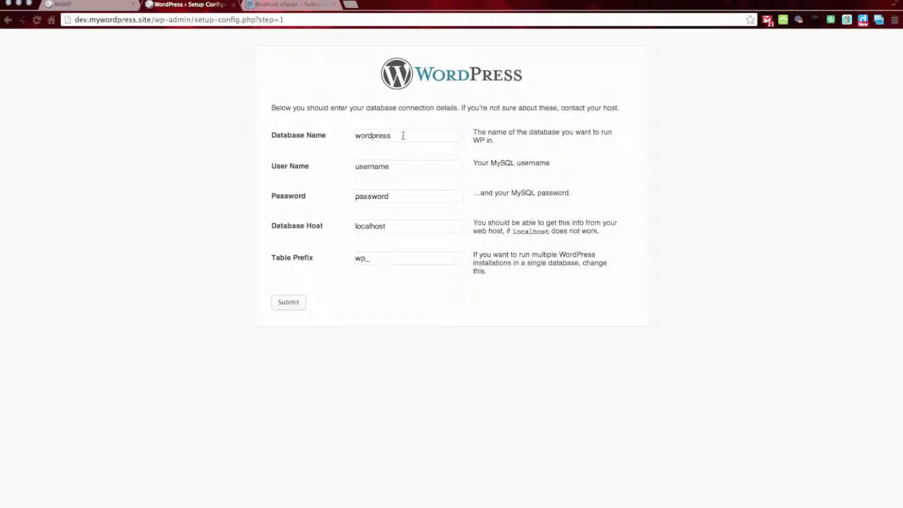
# Step: Fill the database form: name screencast, the MySQL user name and password, host localhost
pyautogui.moveTo(403, 136); pyautogui.dragTo(349, 138)
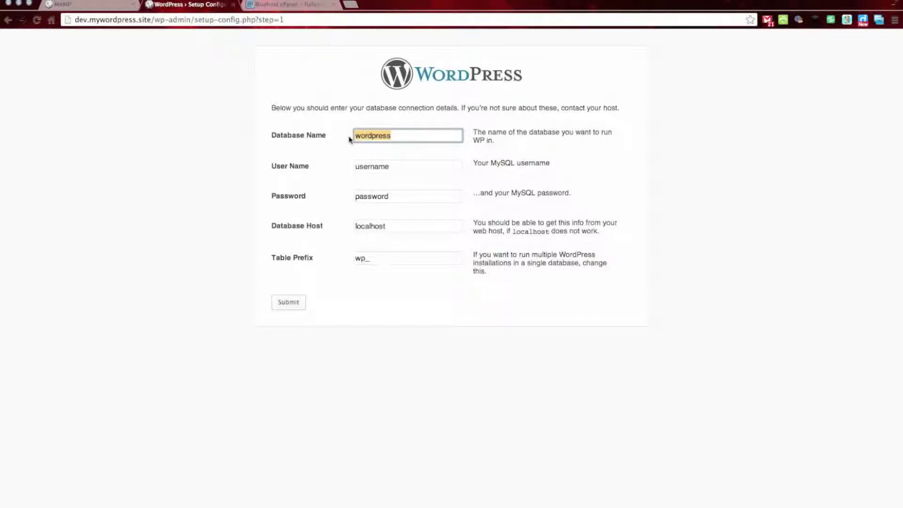
pyautogui.press('BackSpace')
pyautogui.write('localhost')
pyautogui.press('Tab')
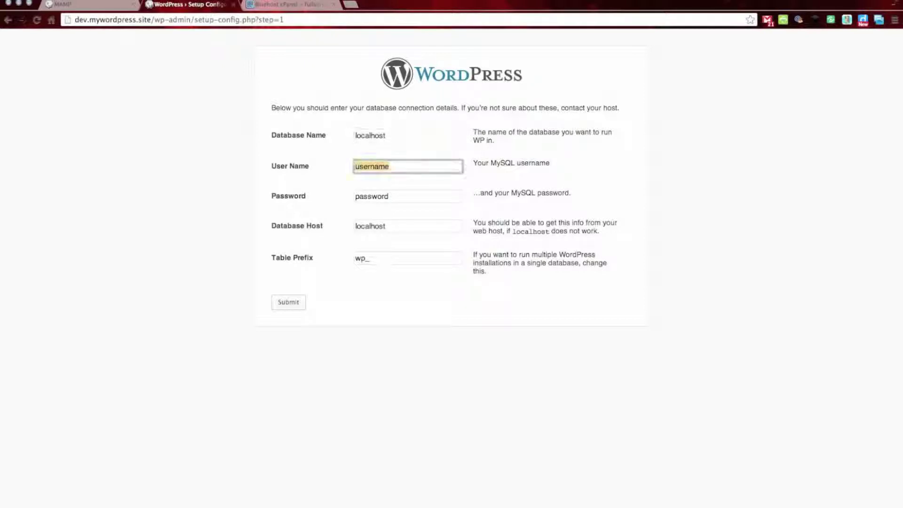
pyautogui.write('root')
pyautogui.press('Tab')
pyautogui.write('root')
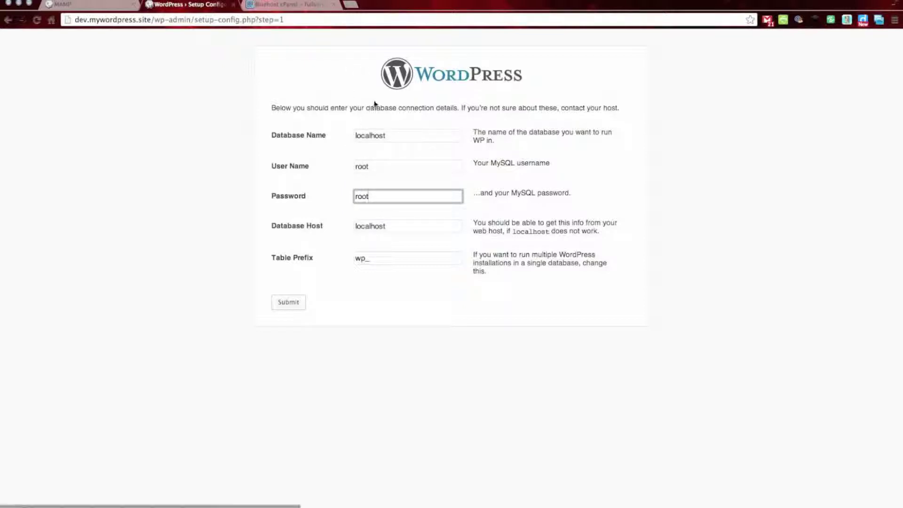
pyautogui.moveTo(388, 136); pyautogui.dragTo(337, 137)
pyautogui.write('s')
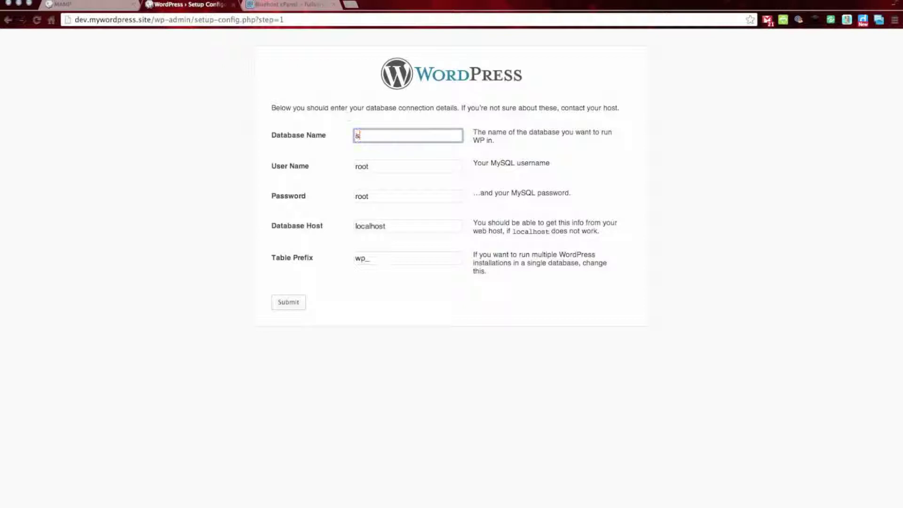
pyautogui.write('creencast')
# Step: Submit the database details, run the install, and enter site title Screencast plus the admin password
pyautogui.click(286, 304)
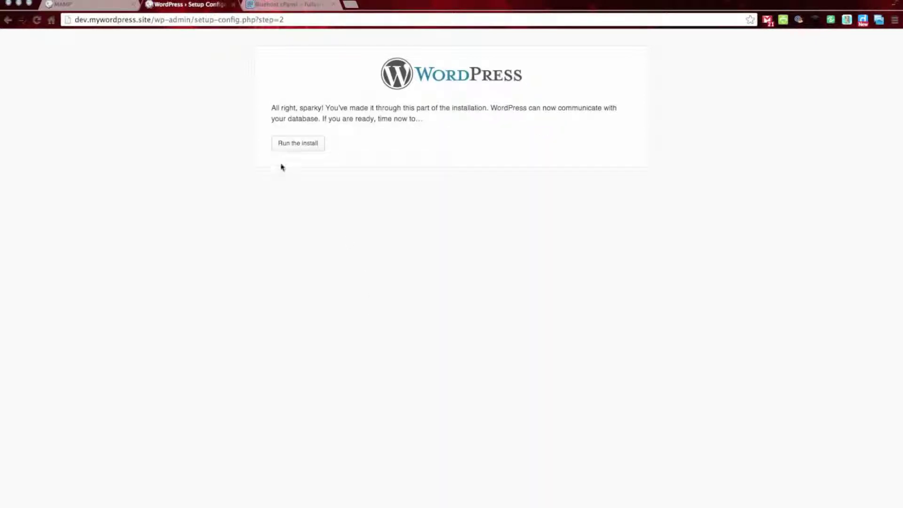
pyautogui.click(300, 146)
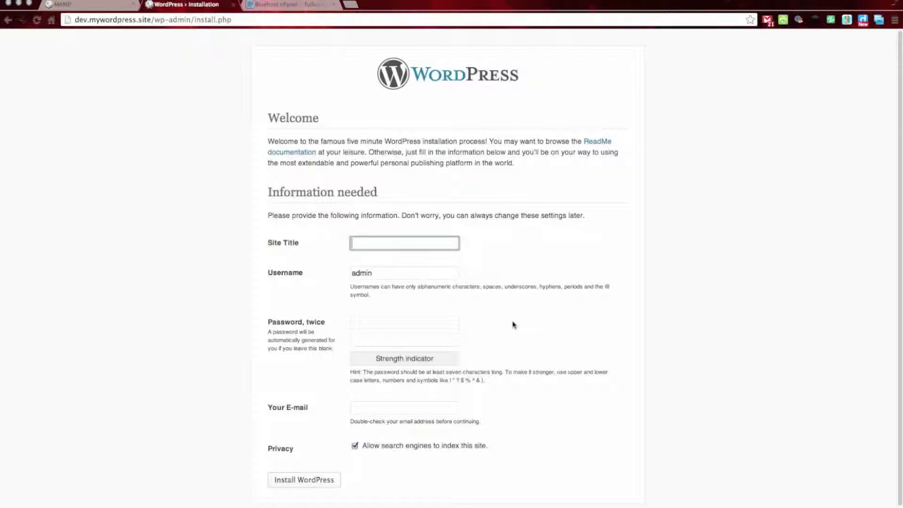
pyautogui.write('Screencast')
pyautogui.press('Tab')
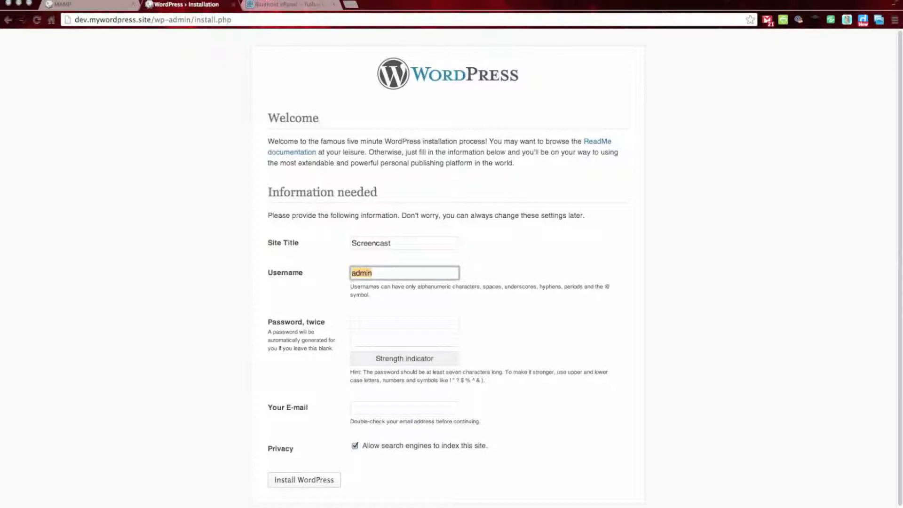
pyautogui.press('Tab')
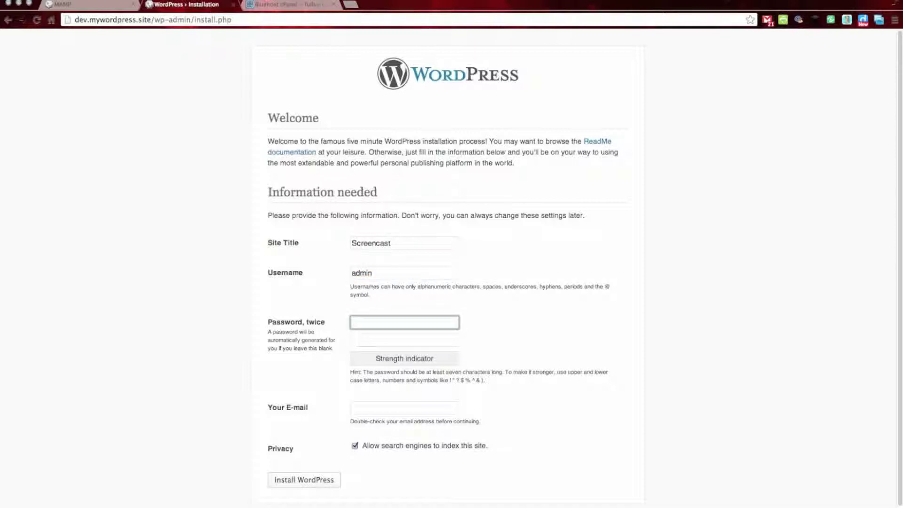
pyautogui.write('pass')
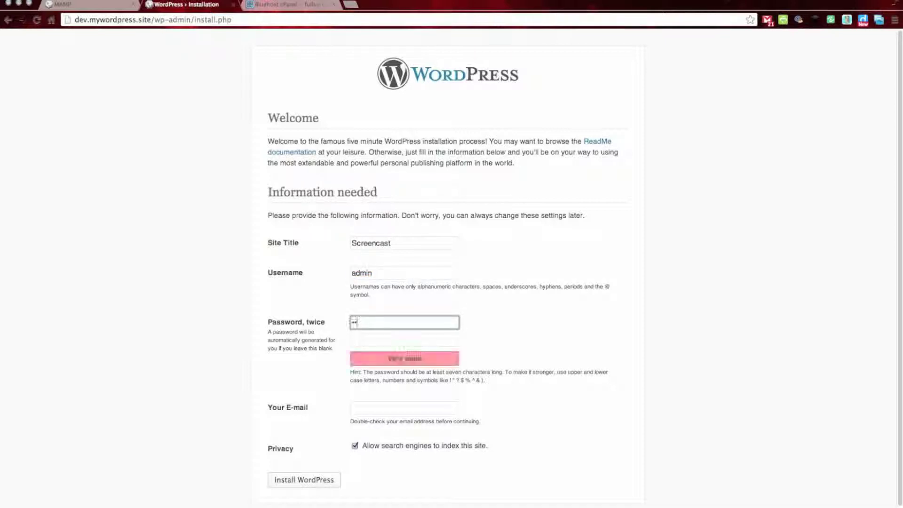
pyautogui.press('BackSpace')
pyautogui.press('BackSpace')
pyautogui.press('BackSpace')
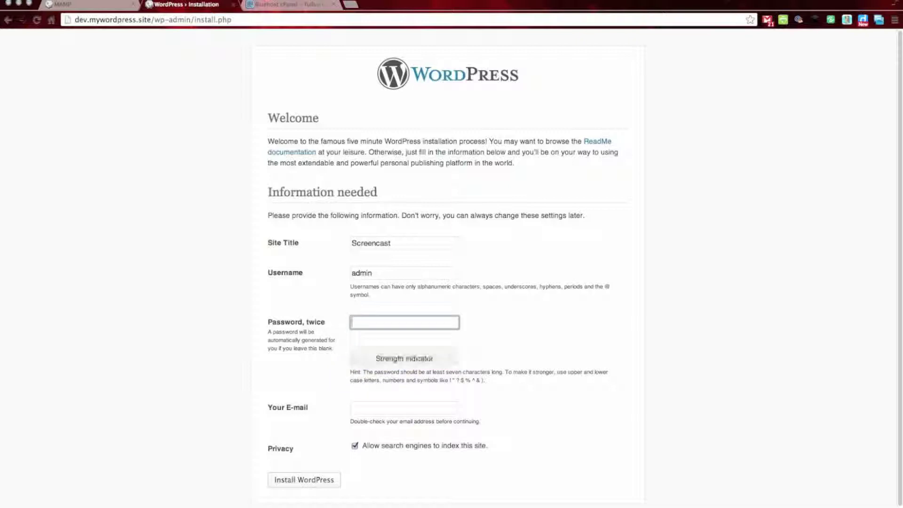
pyautogui.write('passwo')
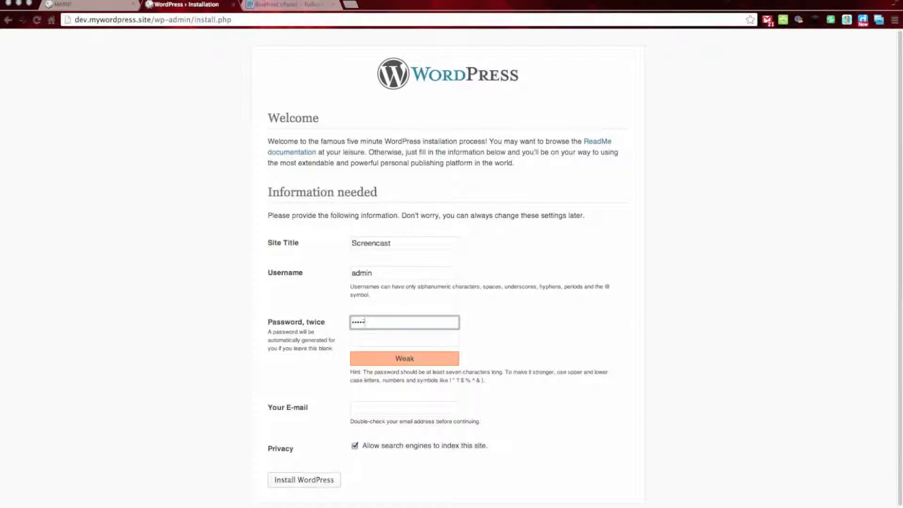
pyautogui.press('BackSpace')
pyautogui.press('BackSpace')
pyautogui.press('BackSpace')
pyautogui.press('BackSpace')
pyautogui.press('BackSpace')
pyautogui.press('BackSpace')
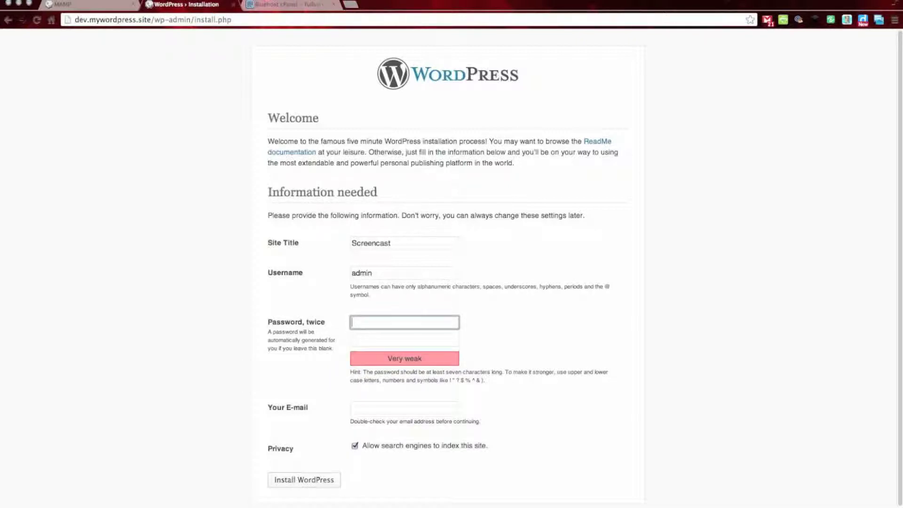
pyautogui.write('password')
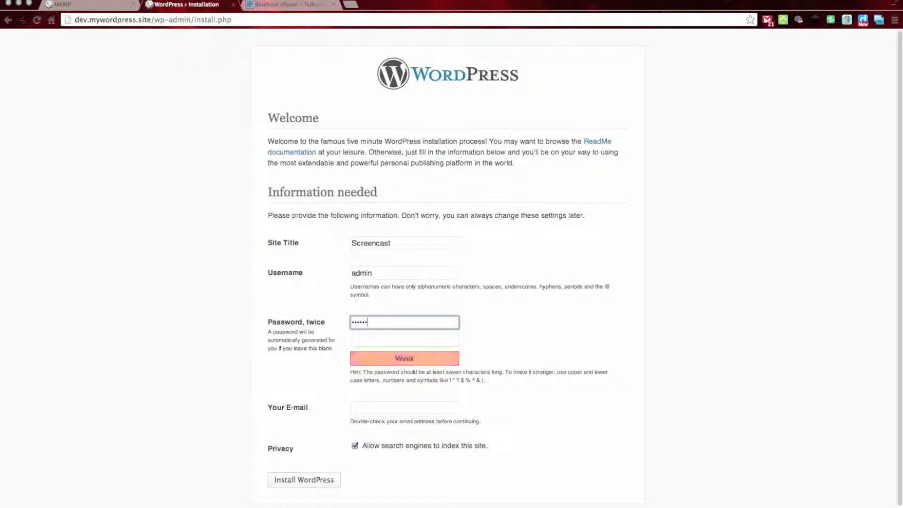
pyautogui.press('Tab')
pyautogui.write('password')
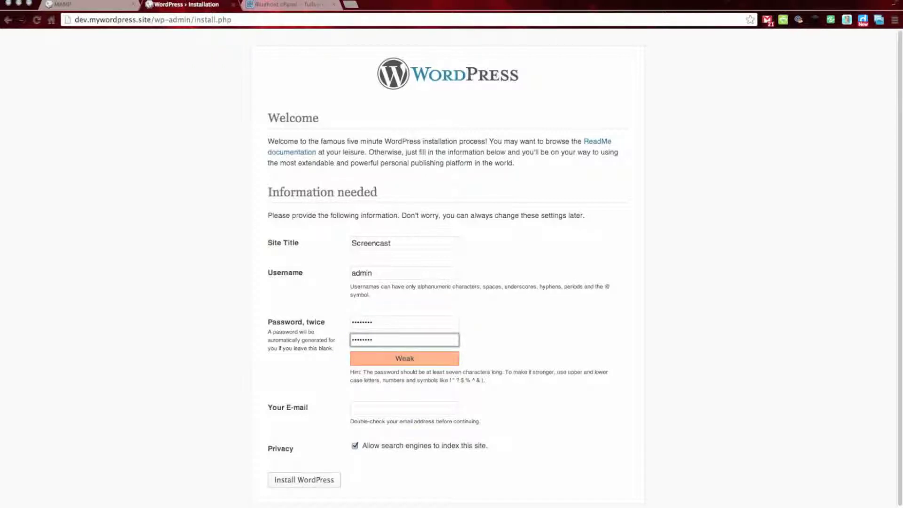
# Step: Add the administrator e-mail, turn off search-engine indexing, and install WordPress
pyautogui.click(446, 408)
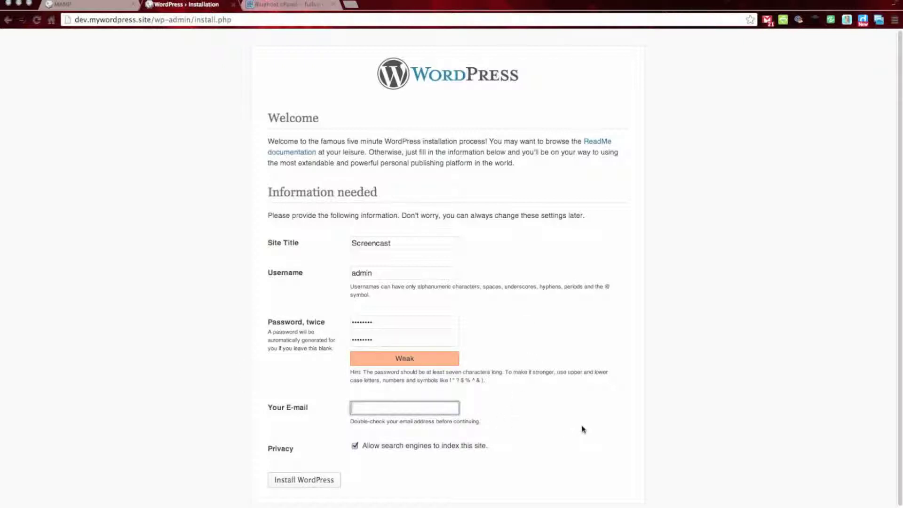
pyautogui.write('tr')
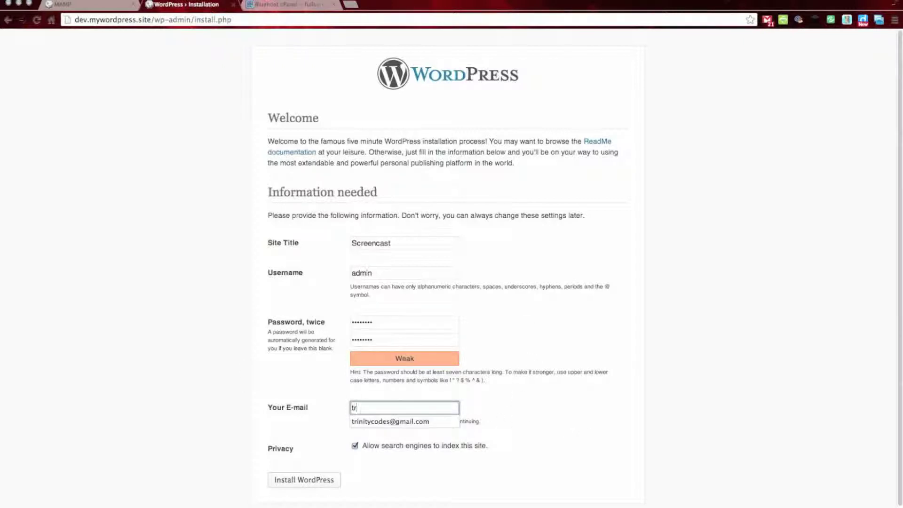
pyautogui.click(453, 423)
pyautogui.click(356, 447)
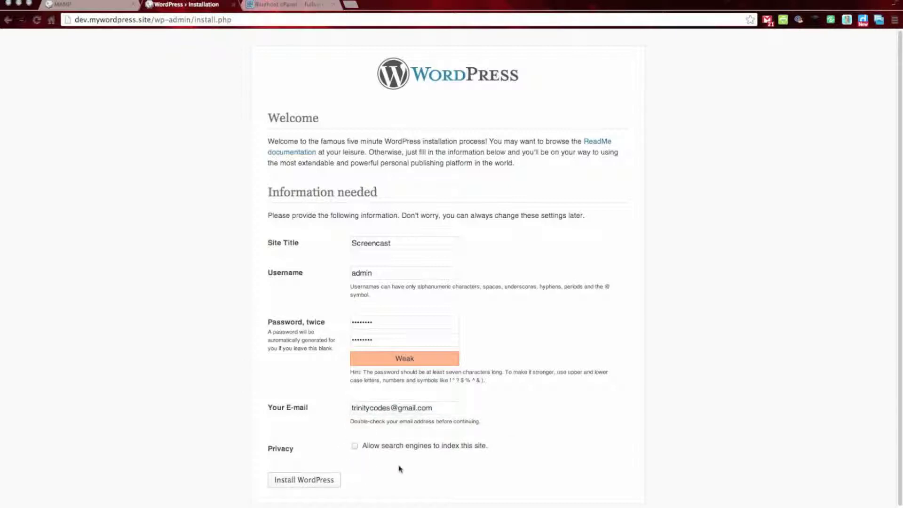
pyautogui.click(309, 485)
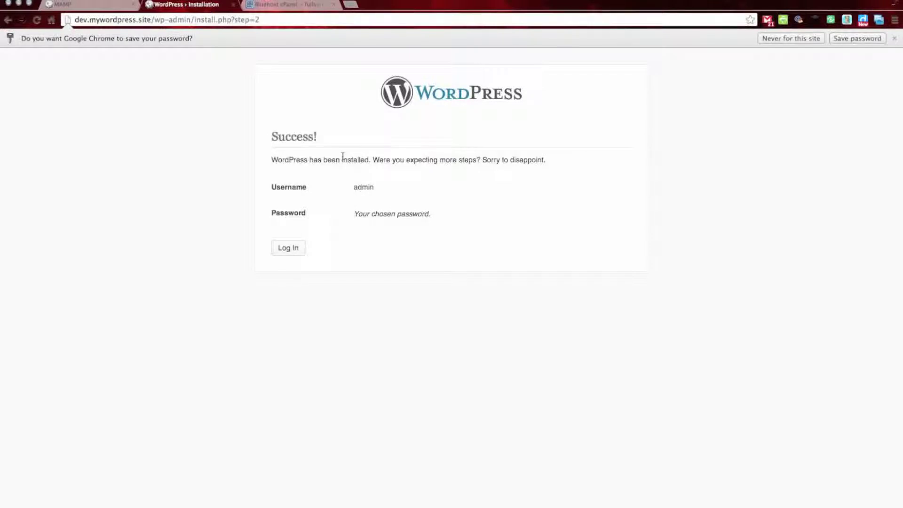
# Step: Log in as admin with Remember Me checked, re-entering the password after the error
pyautogui.click(295, 253)
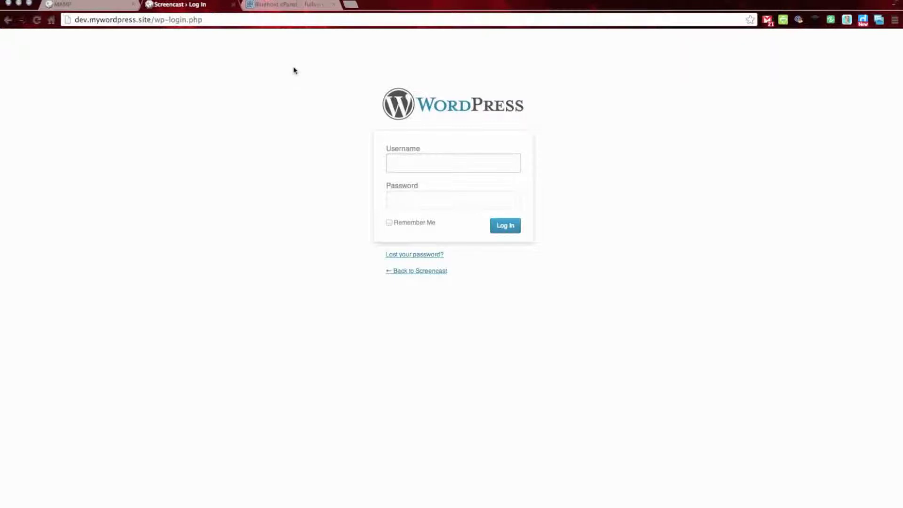
pyautogui.write('admin')
pyautogui.press('Tab')
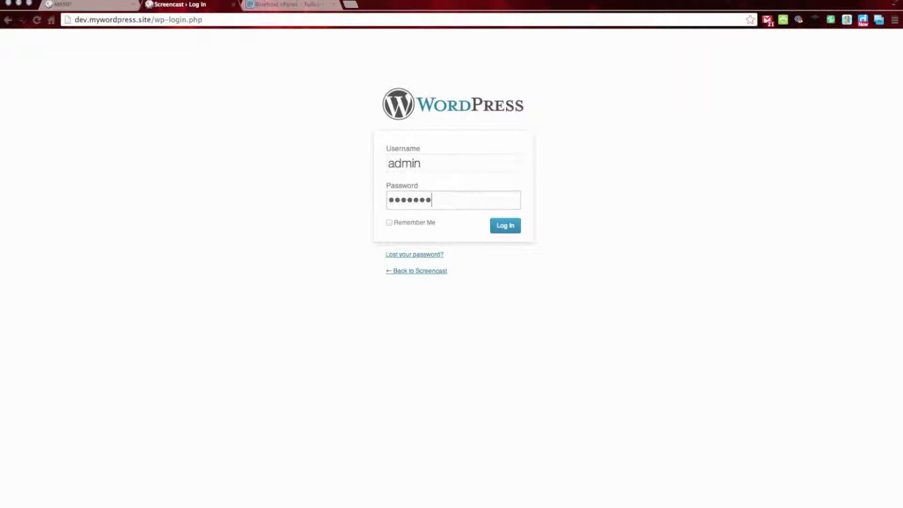
pyautogui.click(389, 223)
pyautogui.click(493, 232)
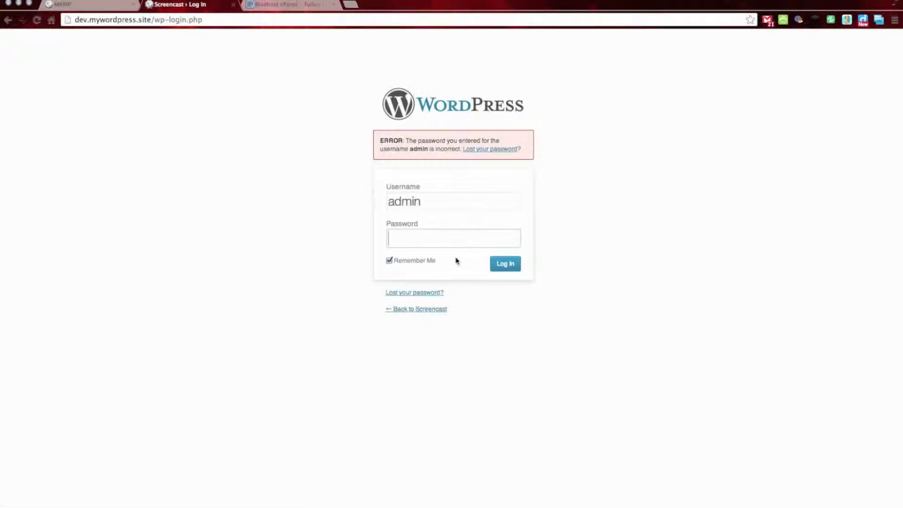
pyautogui.write('•••')
pyautogui.click(508, 264)
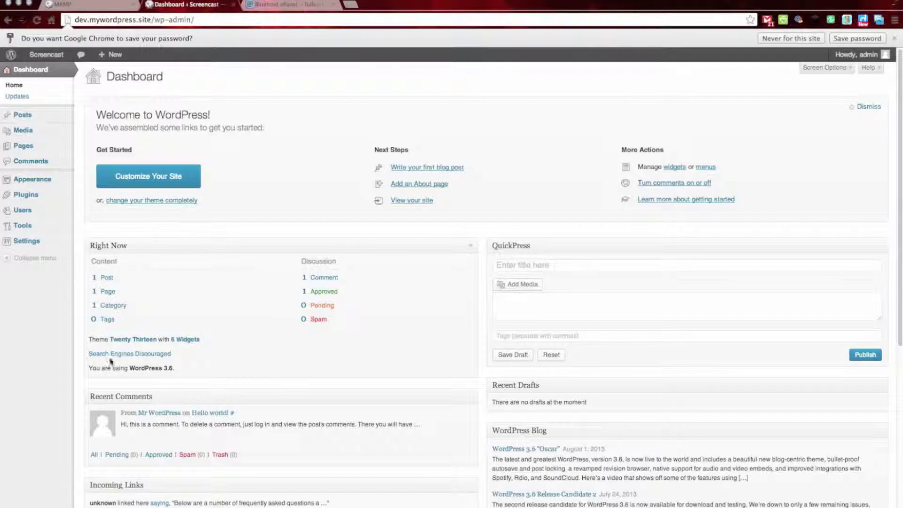
# Step: Open the Screencast public front page via Visit Site in the admin-bar menu
pyautogui.scroll(-3, 196, 256)
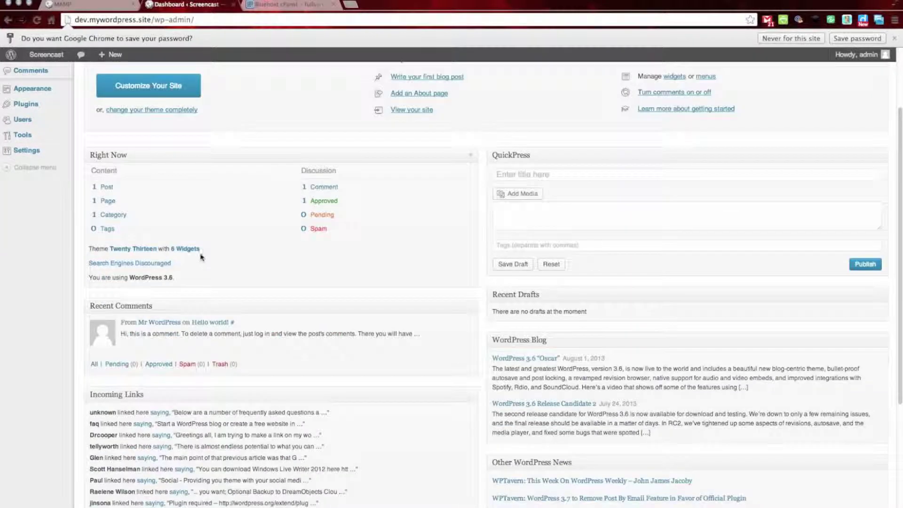
pyautogui.scroll(3, 330, 224)
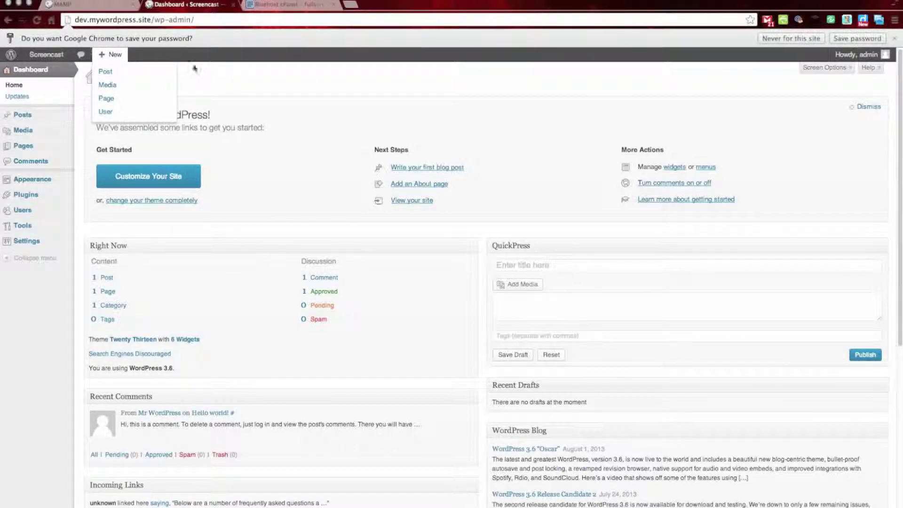
pyautogui.moveTo(47, 56)
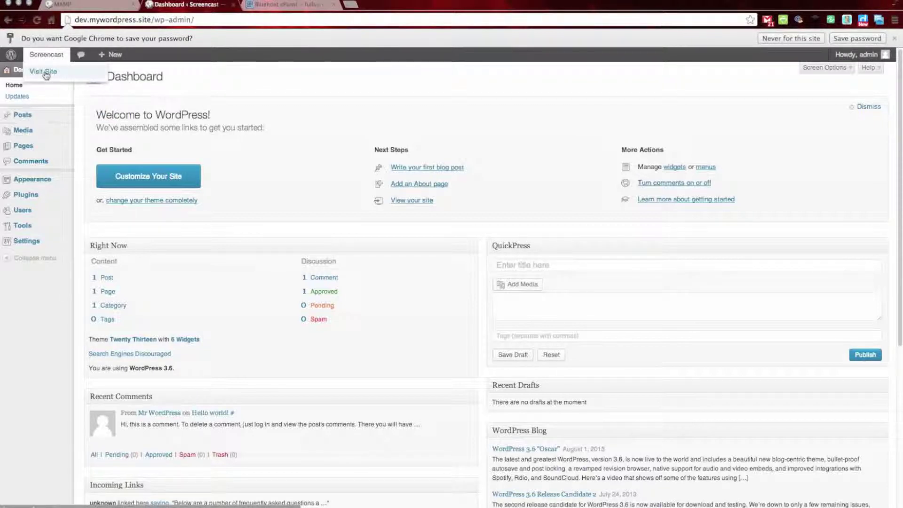
pyautogui.click(45, 74)
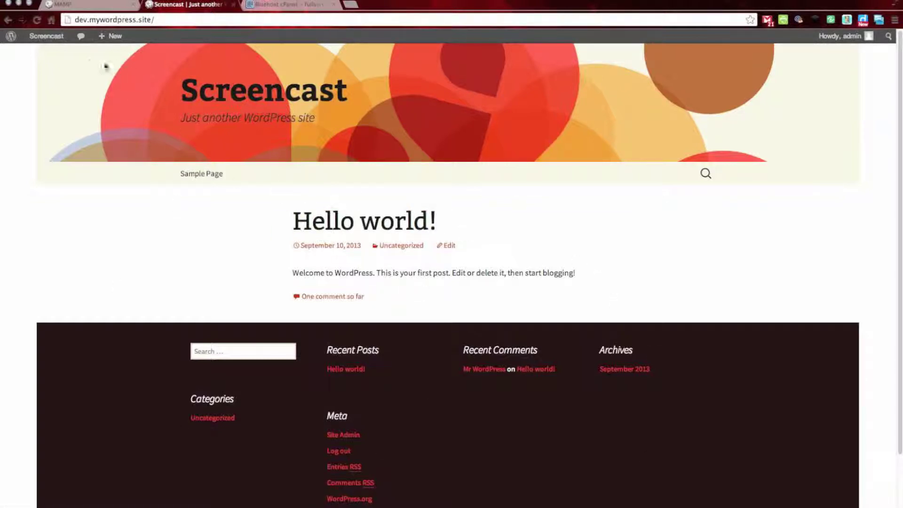
# Step: Load dev.mywordpress.site to show the Screencast front page with the Hello world! post
pyautogui.moveTo(36, 39)
# Step: Return to the Screencast admin Dashboard from the admin-bar menu
pyautogui.click(45, 54)
pyautogui.moveTo(39, 223)
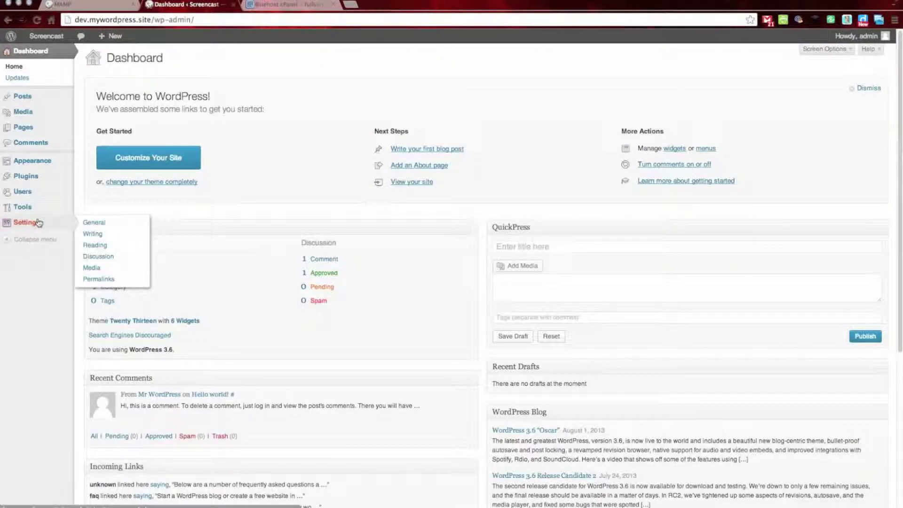
pyautogui.moveTo(49, 161)
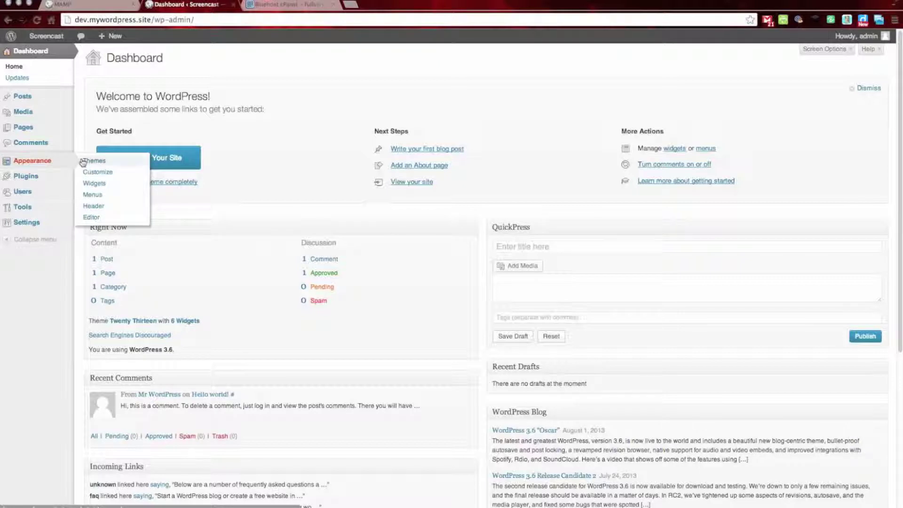
# Step: In the Customizer, replace the default tagline with 'THiss is a great screencast'
pyautogui.click(108, 173)
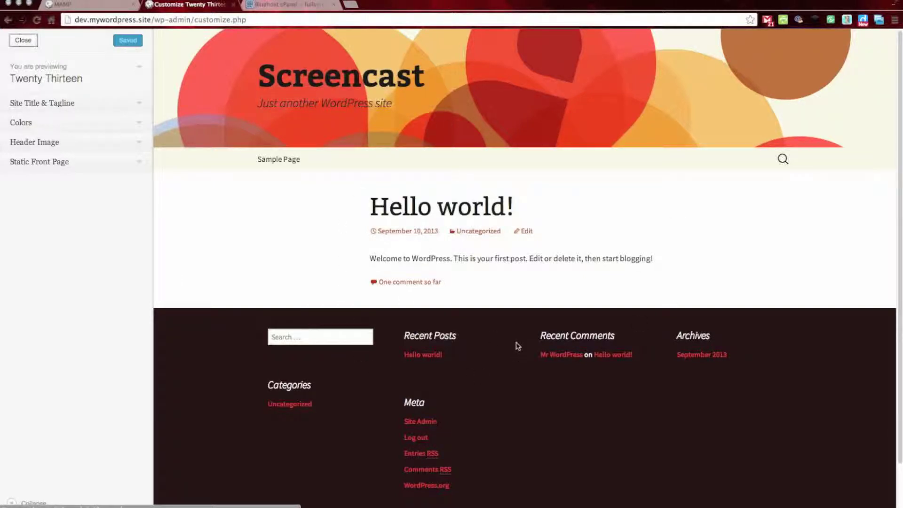
pyautogui.click(140, 106)
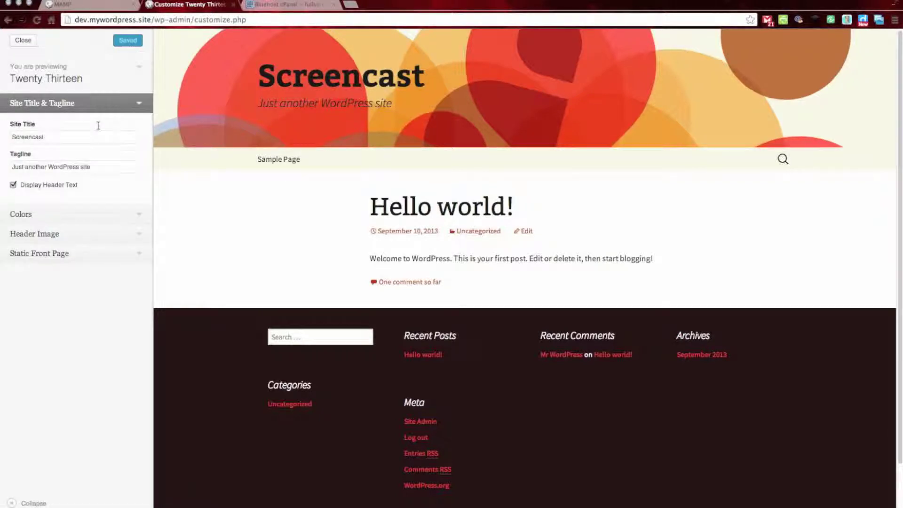
pyautogui.click(104, 168)
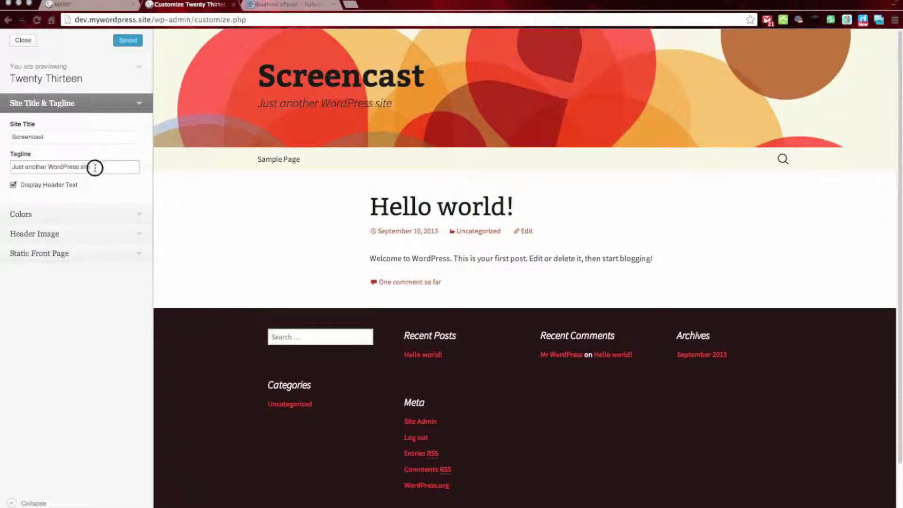
pyautogui.moveTo(91, 167); pyautogui.dragTo(1, 169)
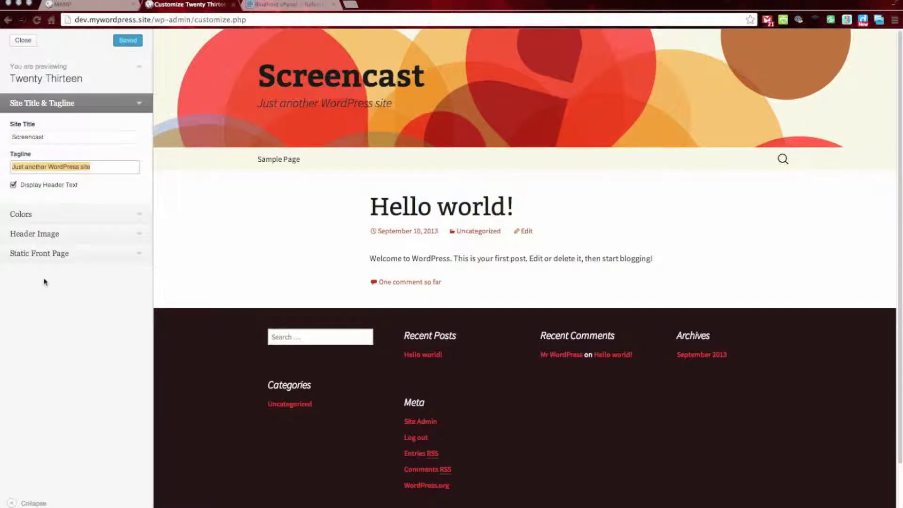
pyautogui.write('THis')
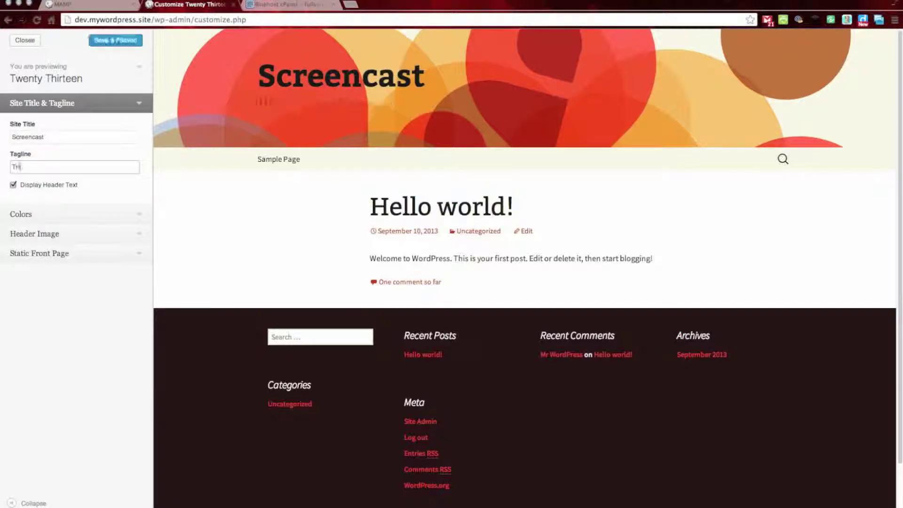
pyautogui.write('s is a great screencast')
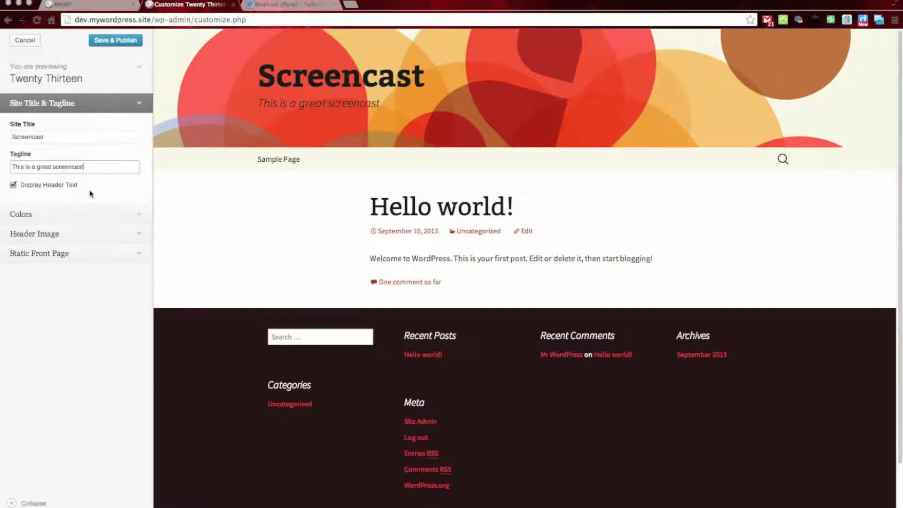
# Step: Set the Customizer header text colour to purple #72255E
pyautogui.click(88, 216)
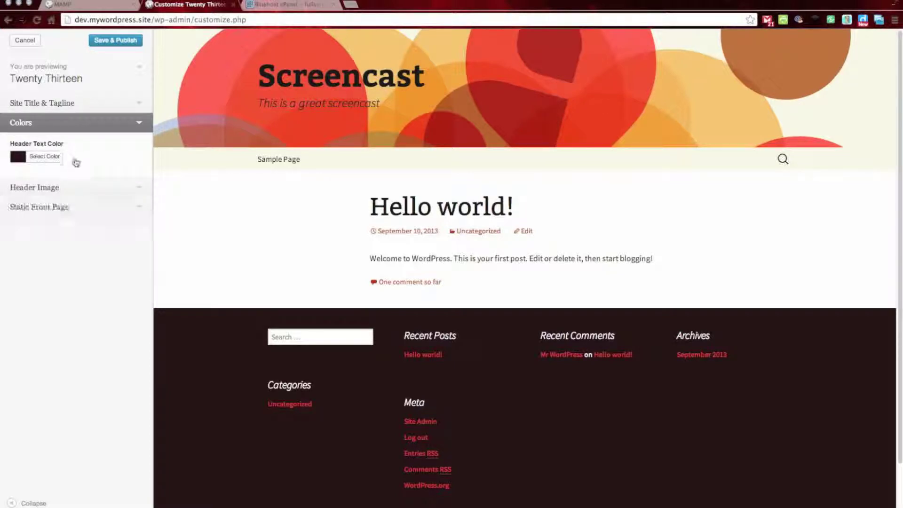
pyautogui.click(45, 158)
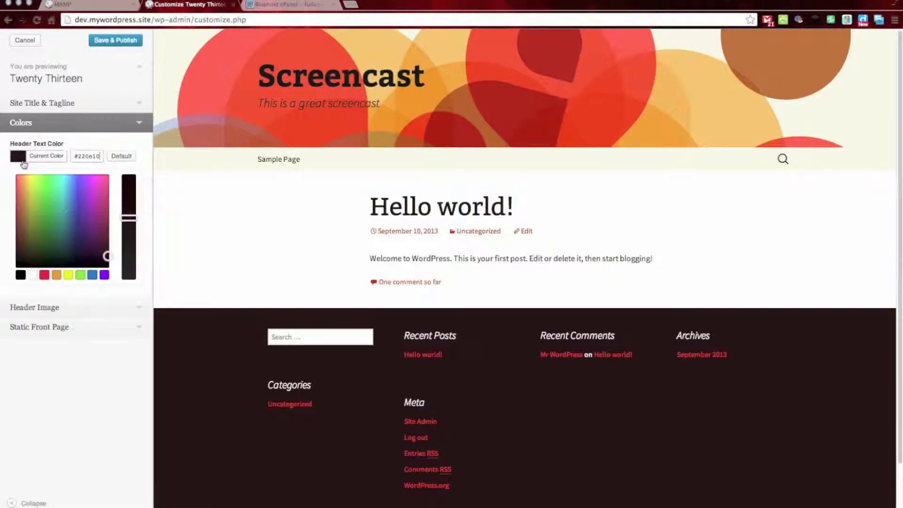
pyautogui.moveTo(107, 256)
pyautogui.mouseDown()
pyautogui.moveTo(93, 237)
pyautogui.moveTo(98, 226)
pyautogui.mouseUp()
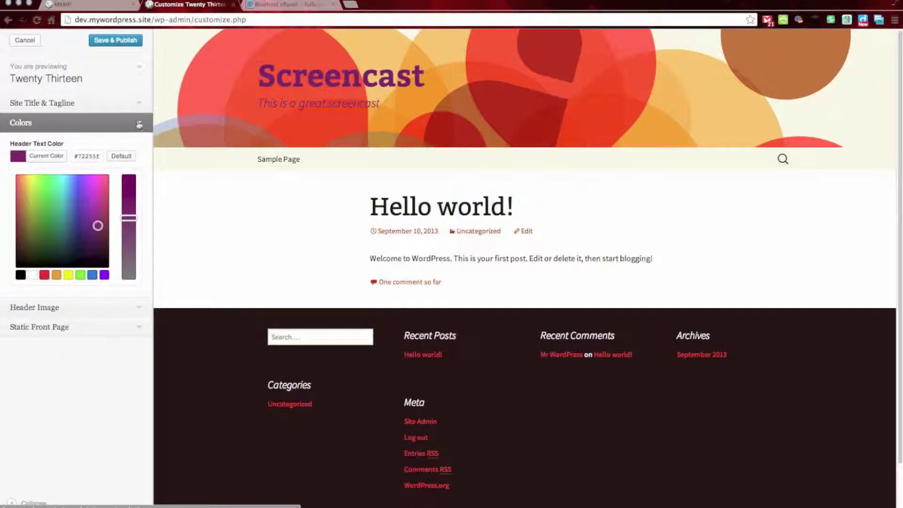
pyautogui.click(139, 124)
# Step: Remove the header image in the Customizer's Header Image section
pyautogui.click(125, 143)
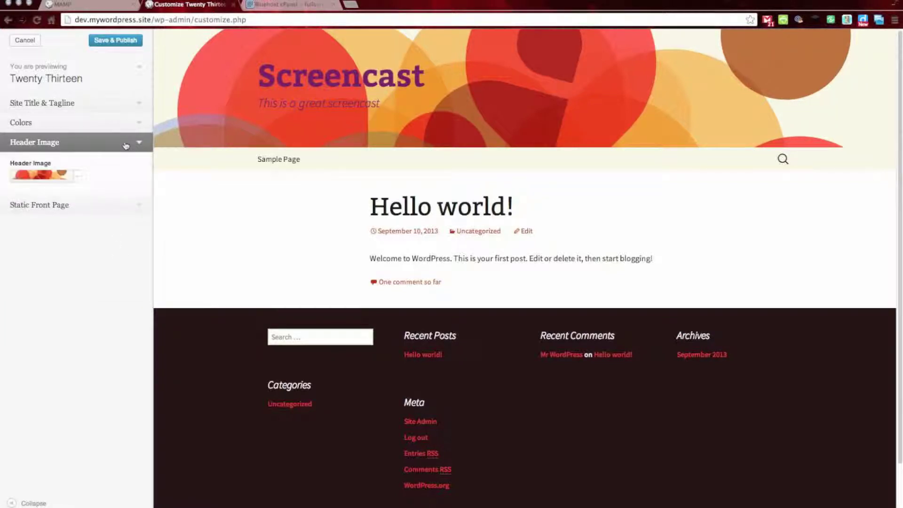
pyautogui.click(77, 176)
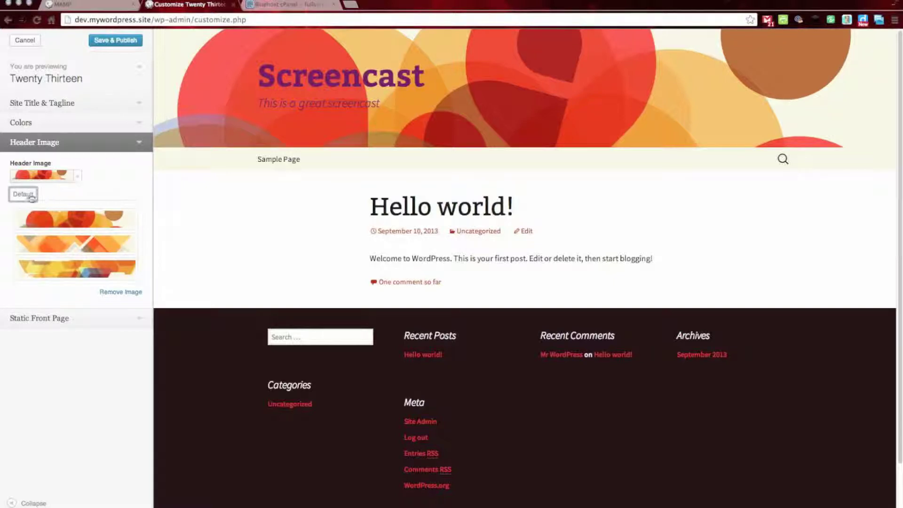
pyautogui.click(126, 293)
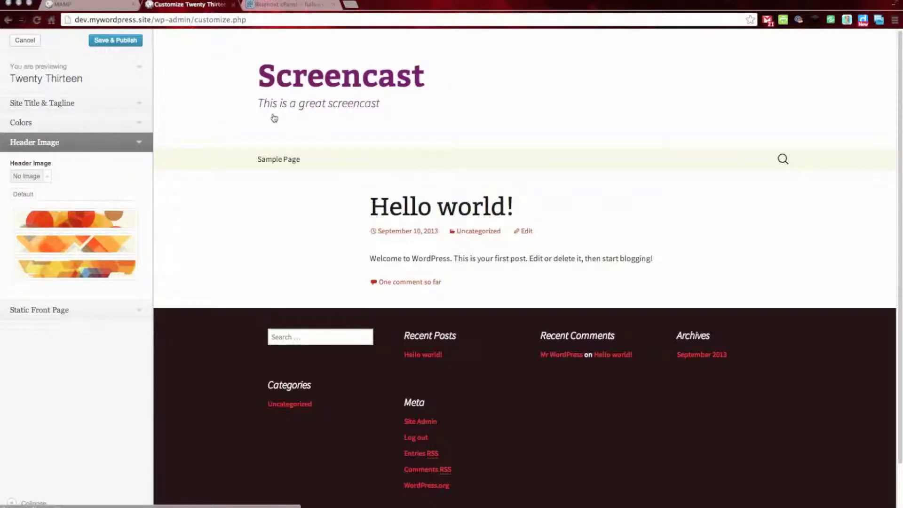
pyautogui.click(112, 310)
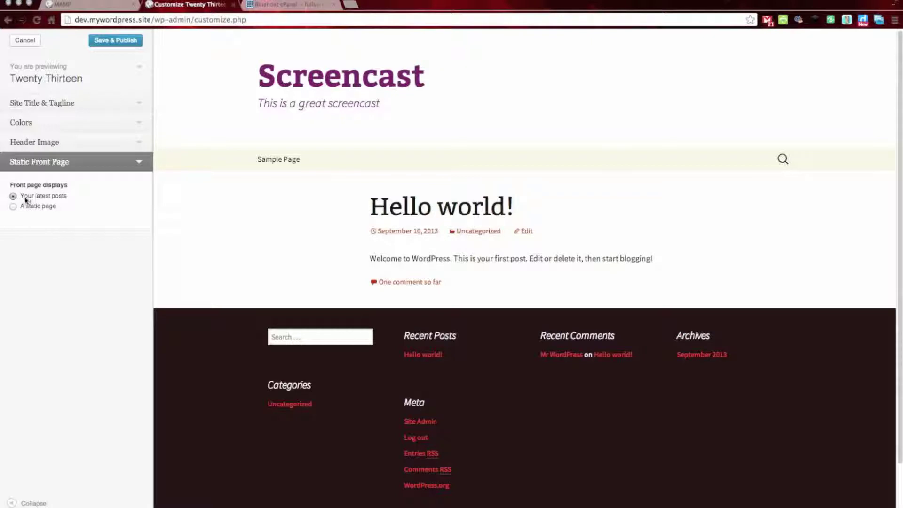
# Step: Set Sample Page as the static front page and publish the customizer changes
pyautogui.click(12, 207)
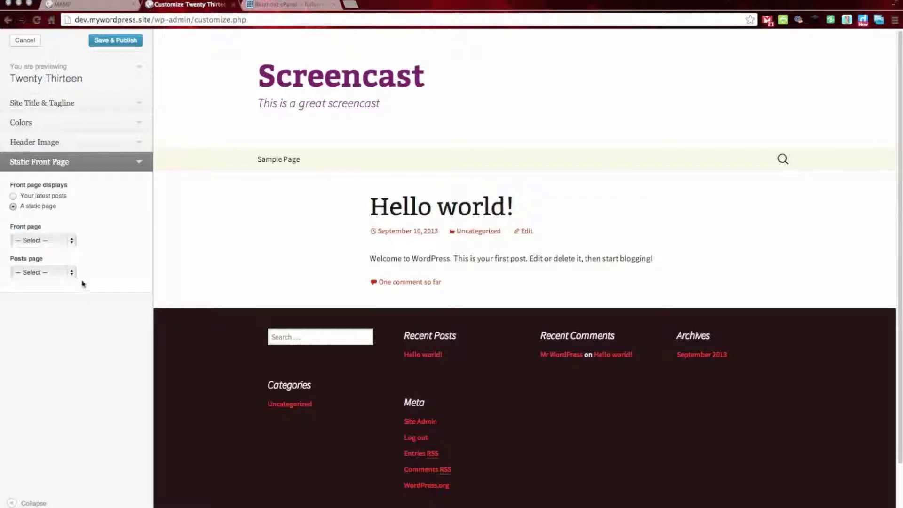
pyautogui.click(71, 240)
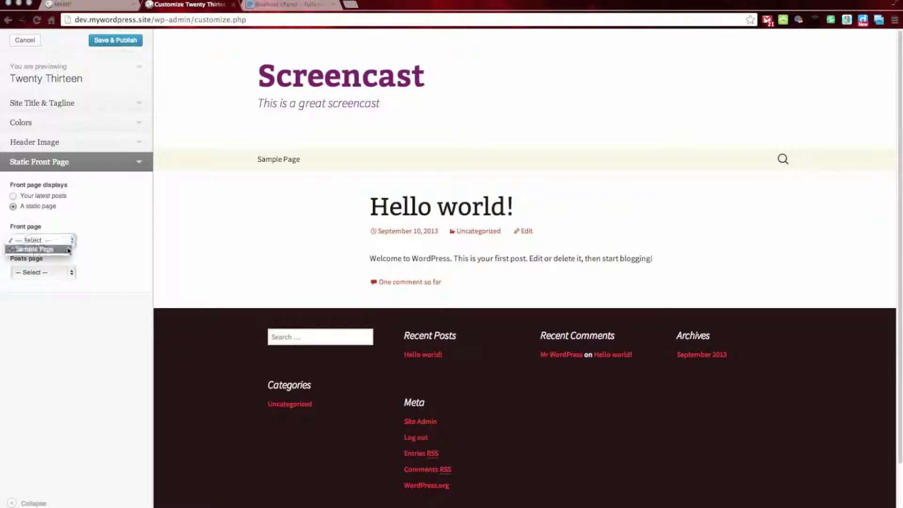
pyautogui.press('Return')
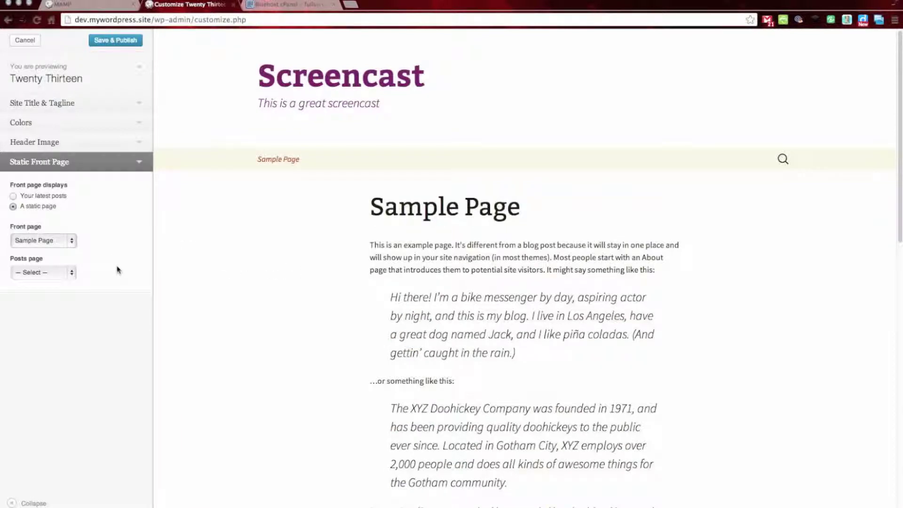
pyautogui.click(131, 41)
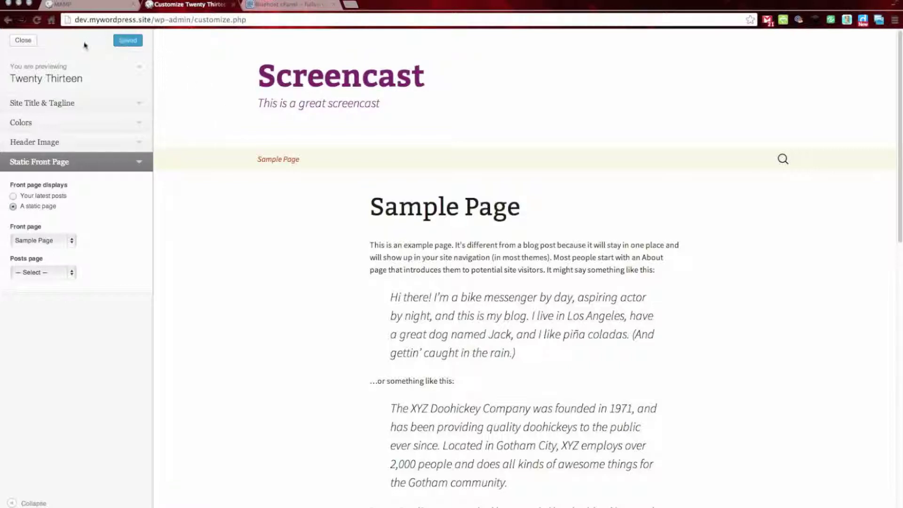
# Step: Exit the customizer and view the live Screencast site
pyautogui.click(24, 40)
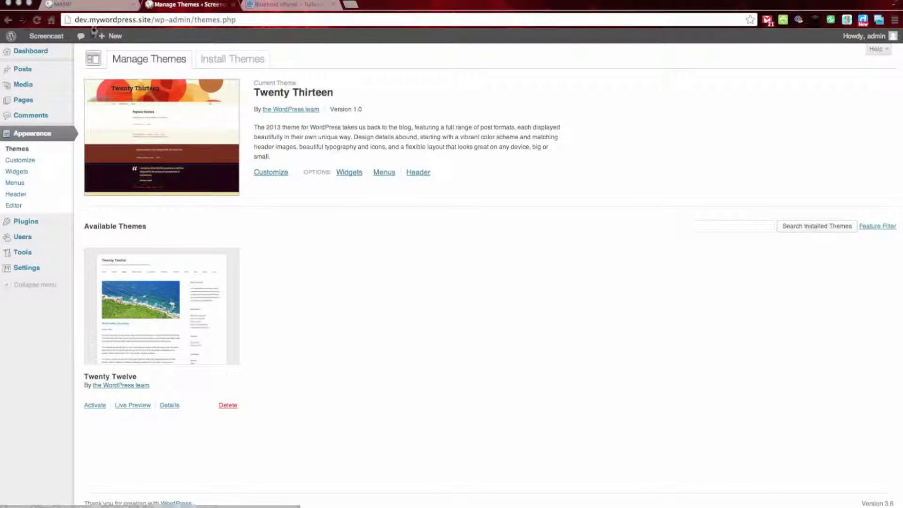
pyautogui.moveTo(48, 37)
pyautogui.click(53, 52)
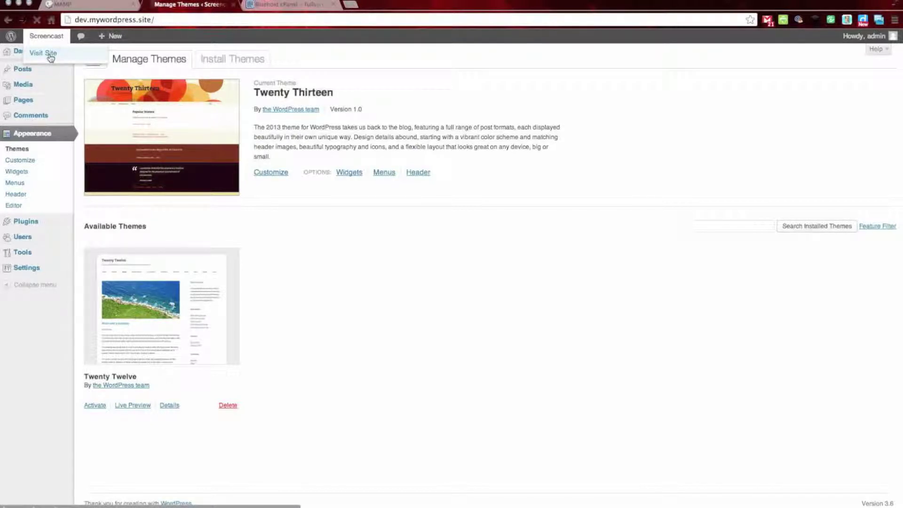
pyautogui.moveTo(49, 38)
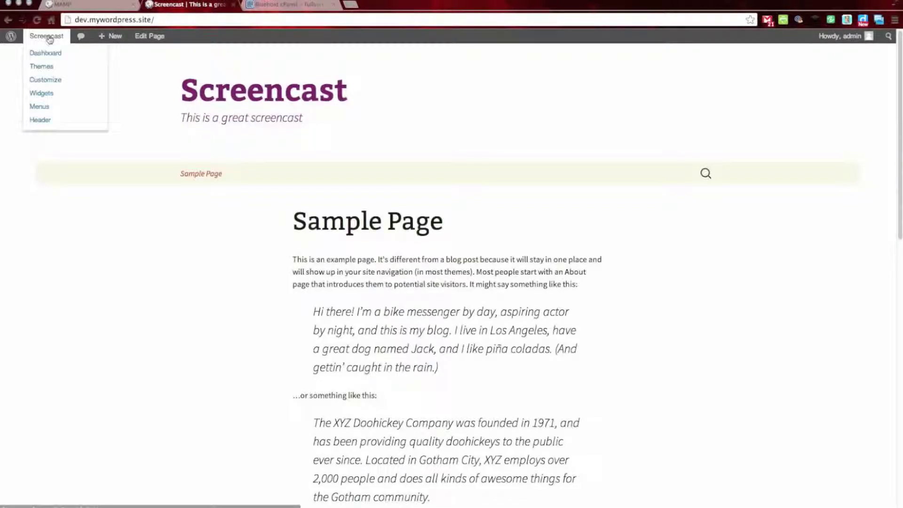
pyautogui.click(49, 109)
pyautogui.scroll(-7, 748, 288)
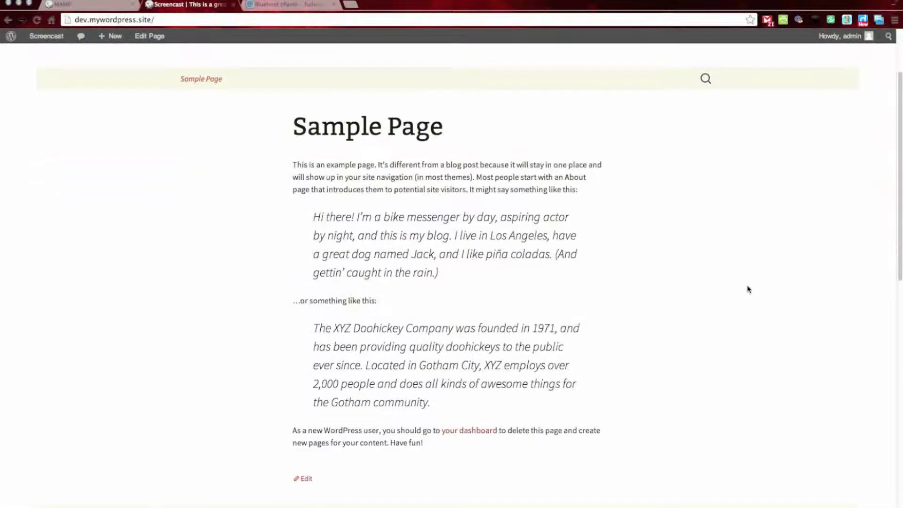
pyautogui.scroll(-5, 751, 345)
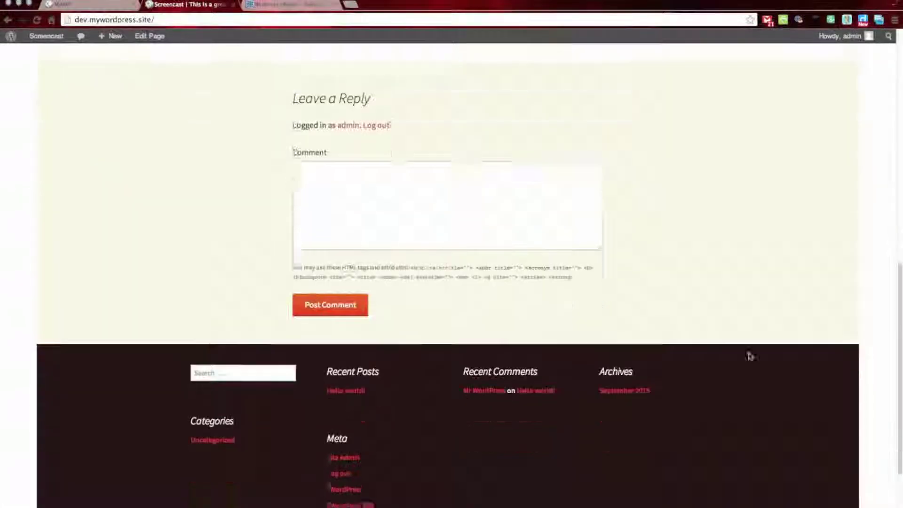
pyautogui.scroll(10, 753, 327)
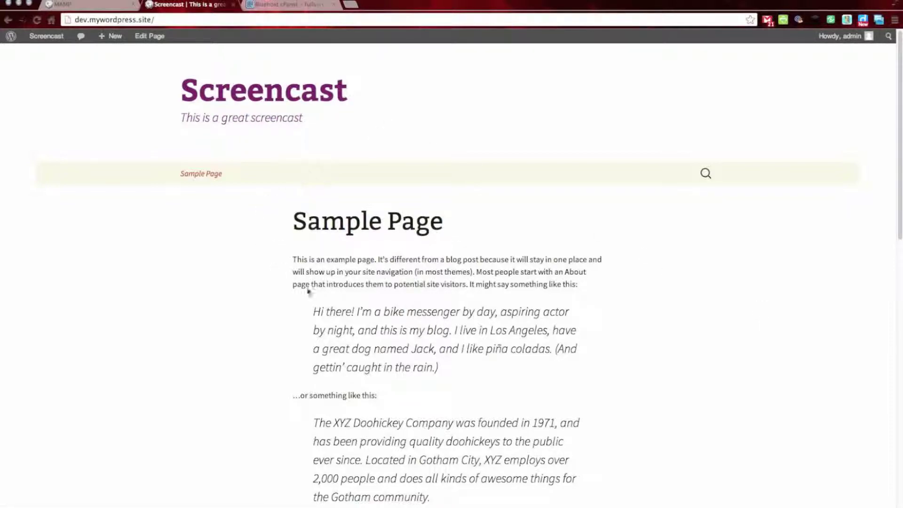
pyautogui.press('super+r')
pyautogui.scroll(-10, 487, 277)
pyautogui.scroll(3, 489, 283)
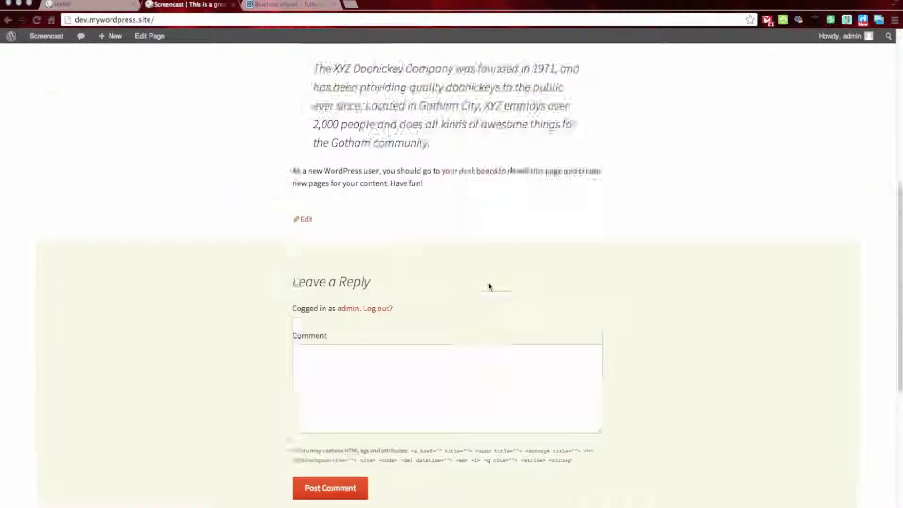
pyautogui.scroll(7, 488, 282)
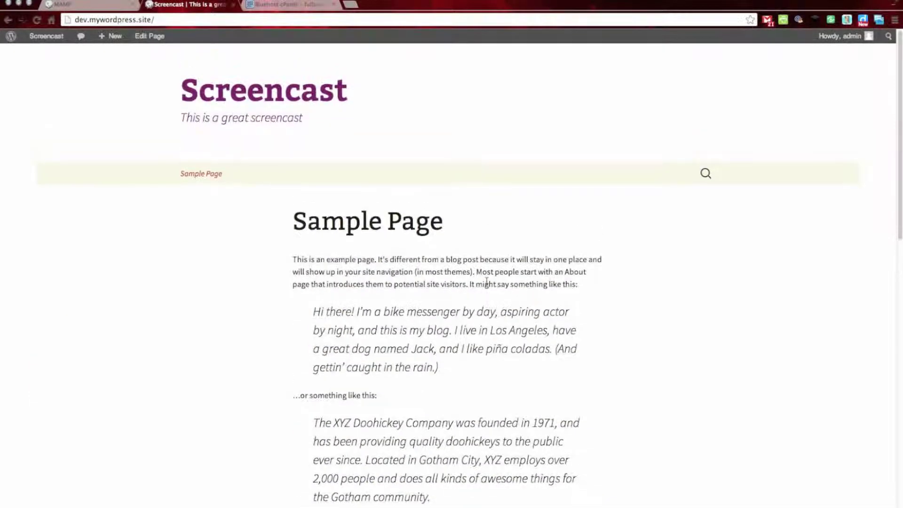